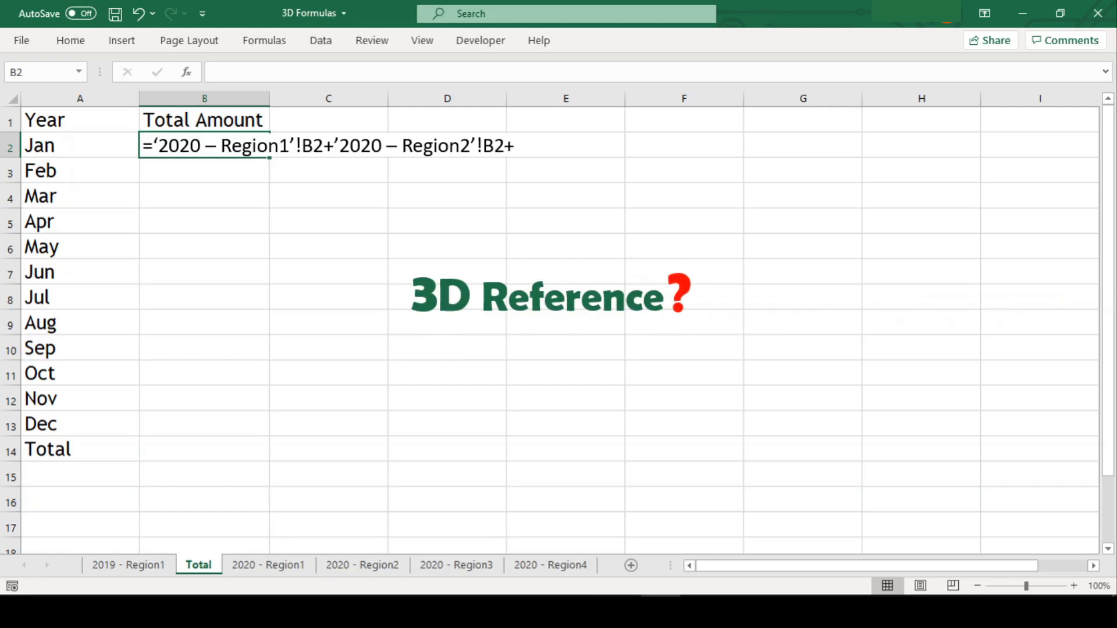
{"action": "type", "text": "gion3’!B2+"}
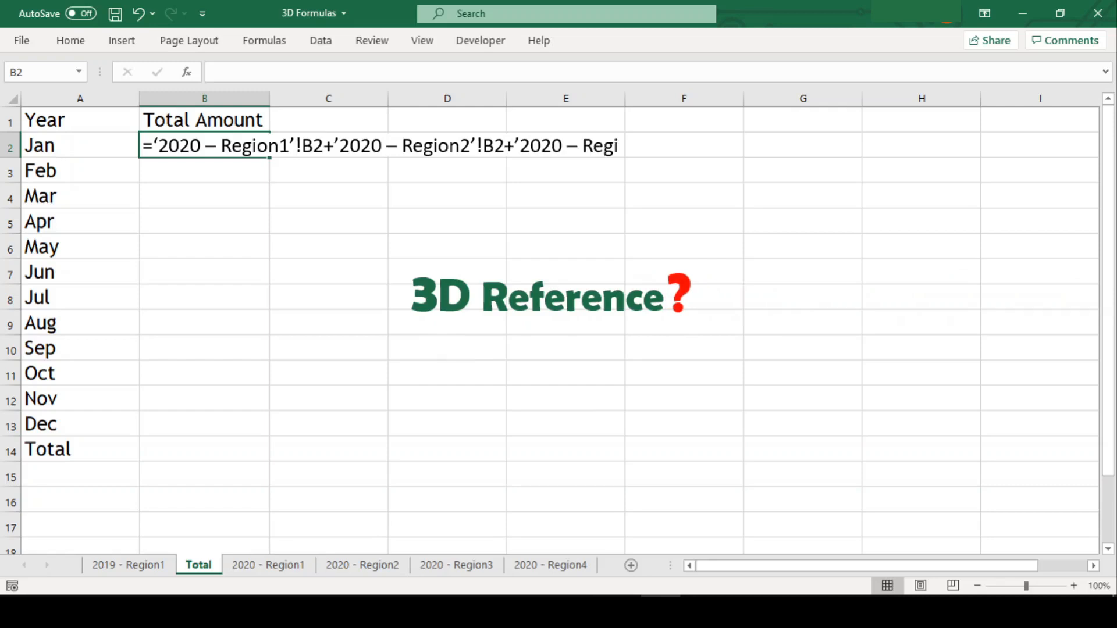
{"action": "type", "text": "’2020 – Regi"}
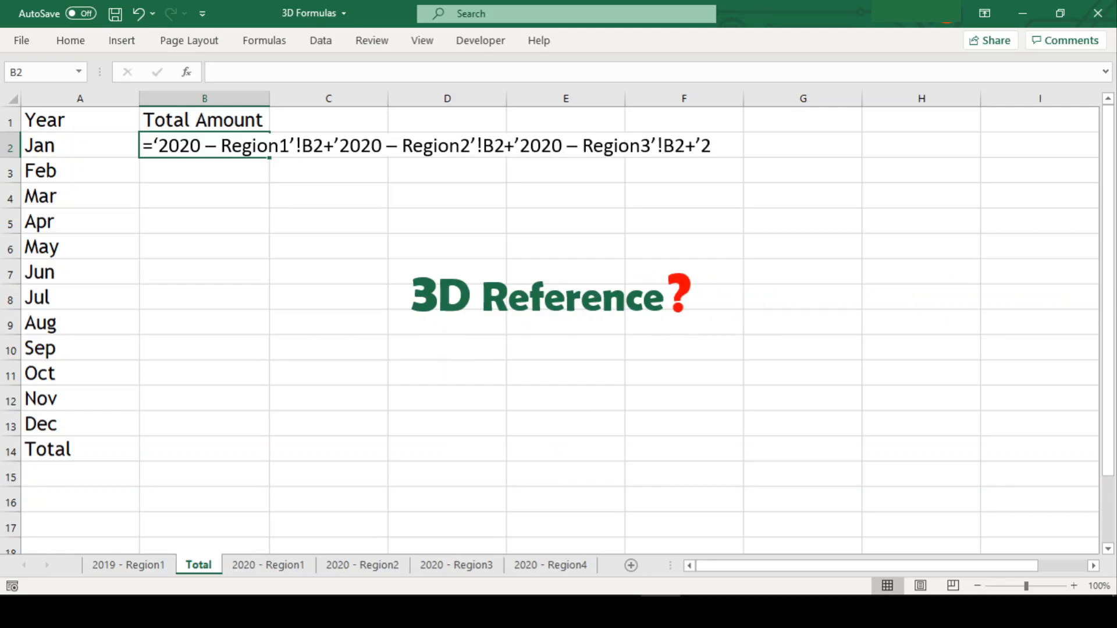
{"action": "type", "text": "on4’!B2"}
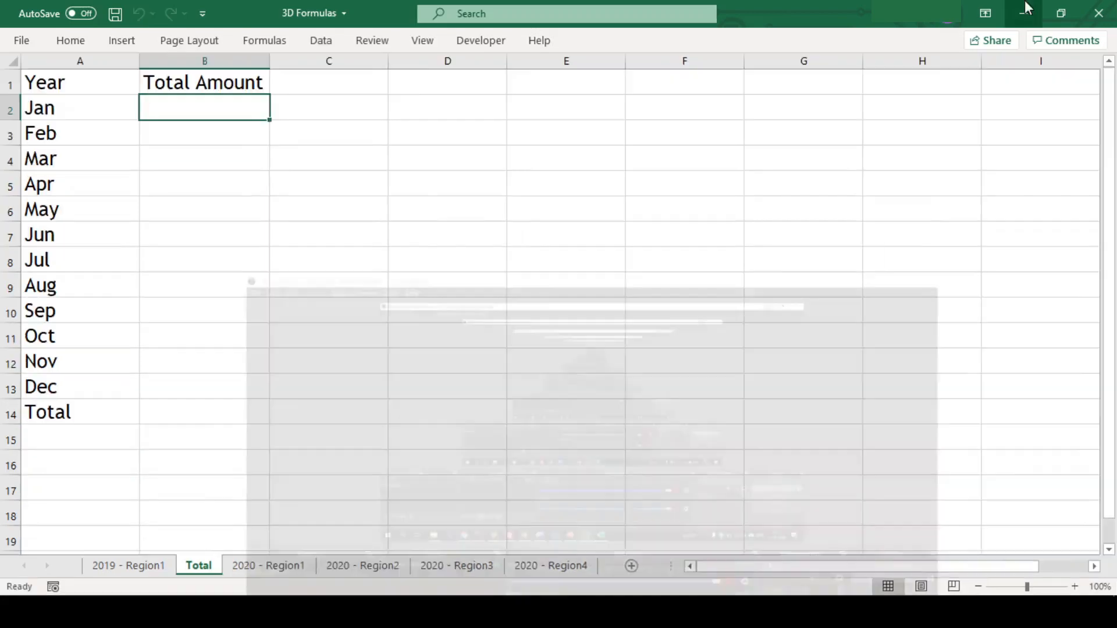
Step: In cell B2 of the Total sheet, enter a formula adding cell B2 of the 2020 - Region1, Region2, Region3 and Region4 sheets
{"action": "type", "text": "="}
{"action": "left_click", "coordinate": [287, 565]}
{"action": "left_click", "coordinate": [224, 111]}
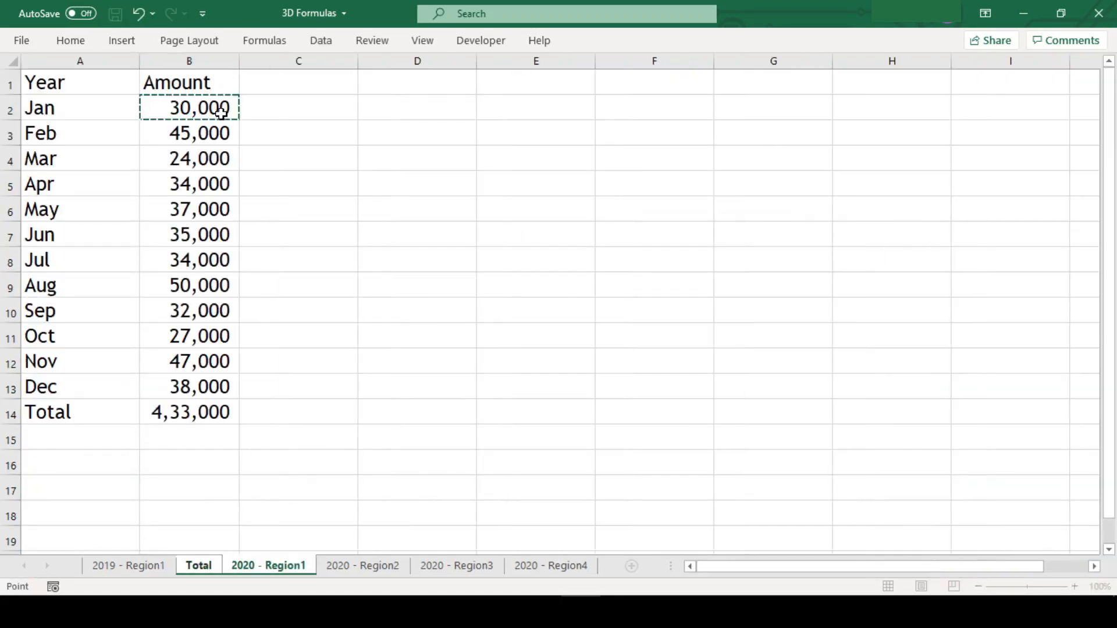
{"action": "left_click", "coordinate": [356, 567]}
{"action": "left_click", "coordinate": [196, 107]}
{"action": "type", "text": "+"}
{"action": "left_click", "coordinate": [457, 567]}
{"action": "left_click", "coordinate": [196, 108]}
{"action": "type", "text": "+"}
{"action": "left_click", "coordinate": [531, 567]}
{"action": "key", "text": "Return"}
{"action": "left_click", "coordinate": [574, 354]}
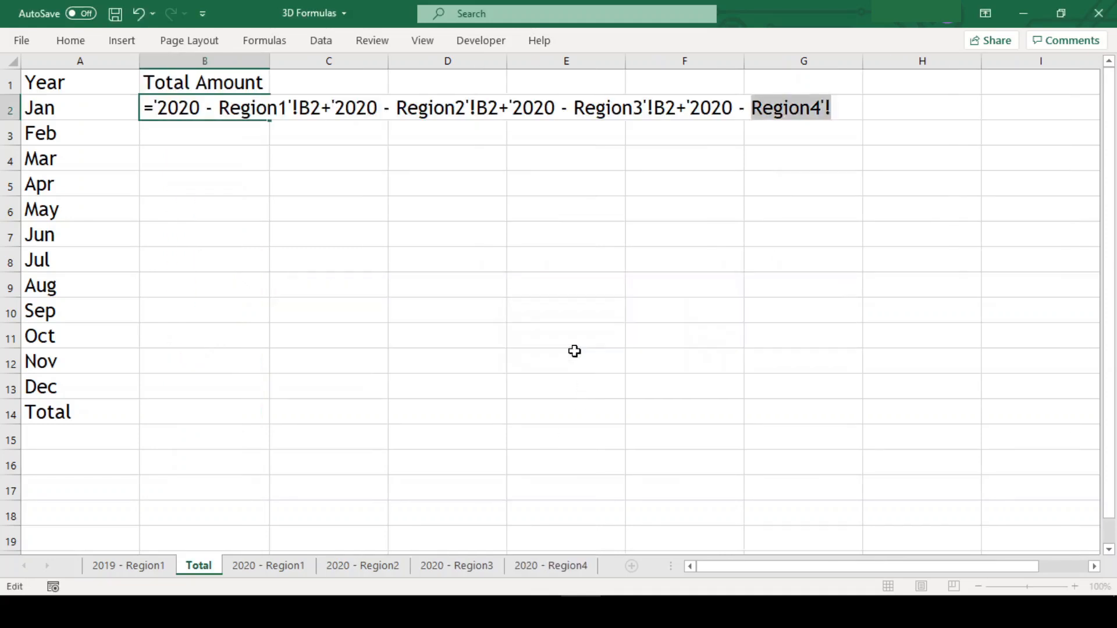
{"action": "key", "text": "Right"}
{"action": "type", "text": "B2"}
{"action": "key", "text": "Return"}
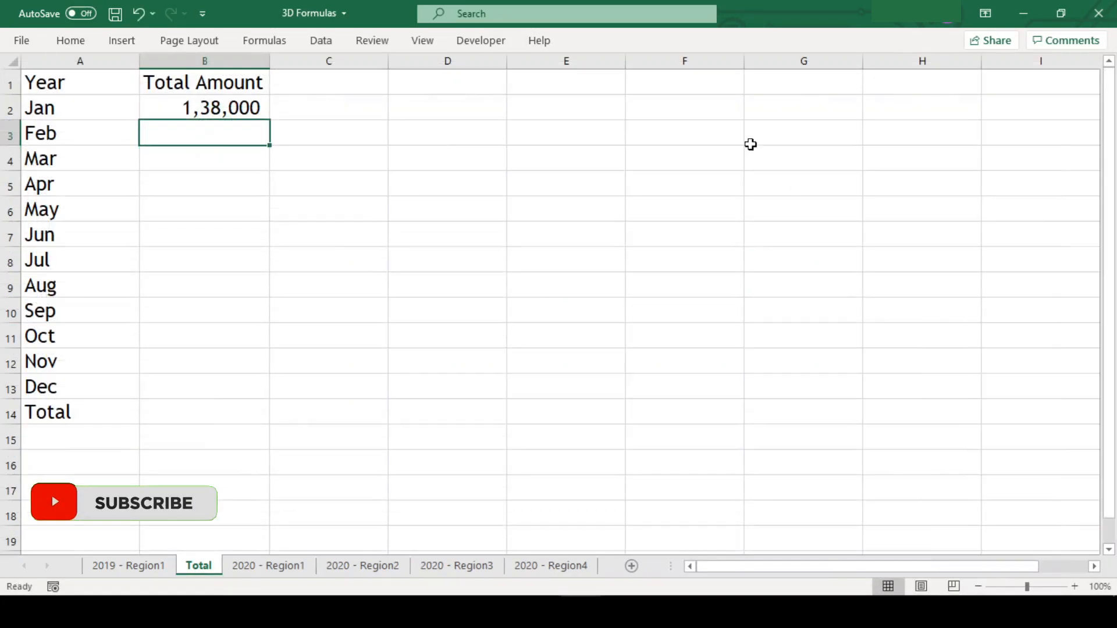
Step: Enter the 3D formula =sum('2020 - Region1:2020 - Region4'!b3) in the Feb cell B3
{"action": "type", "text": "=sum"}
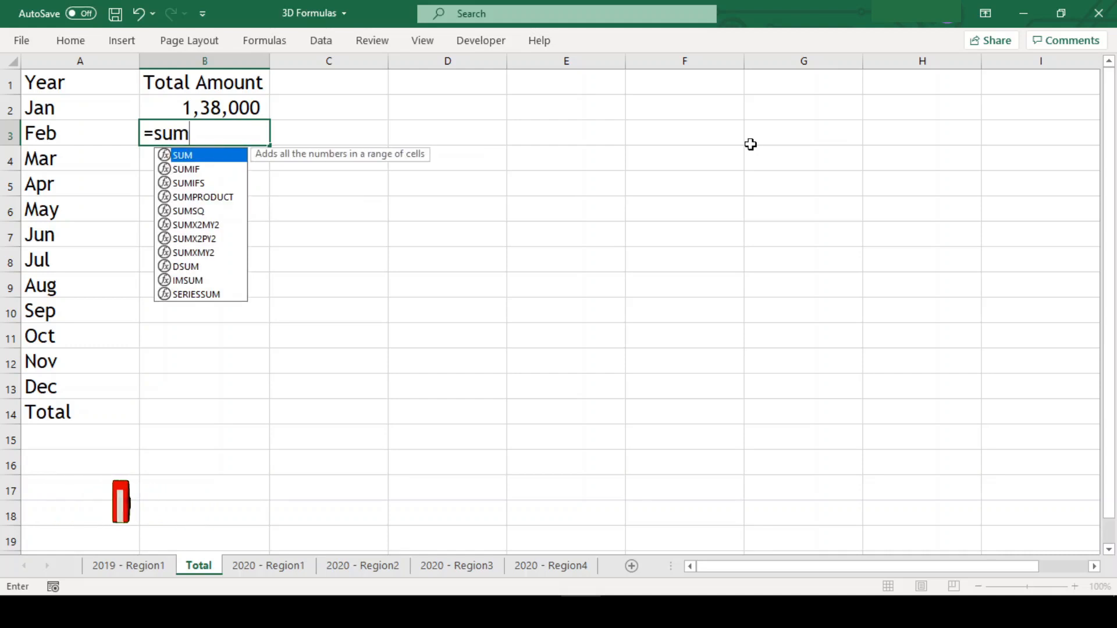
{"action": "type", "text": "('2"}
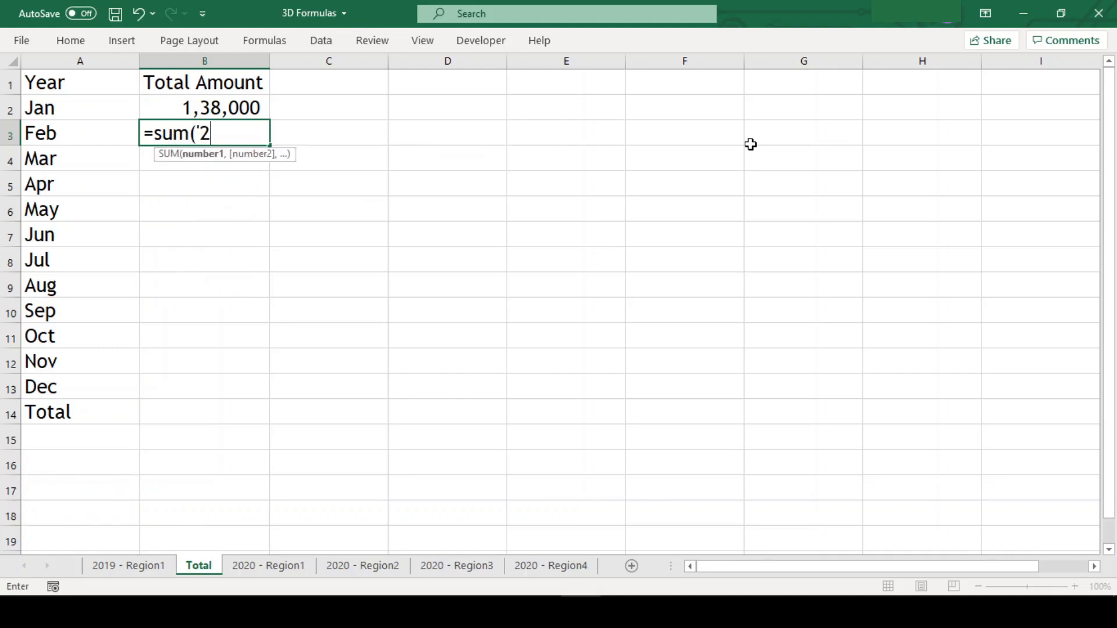
{"action": "type", "text": "020 - Re"}
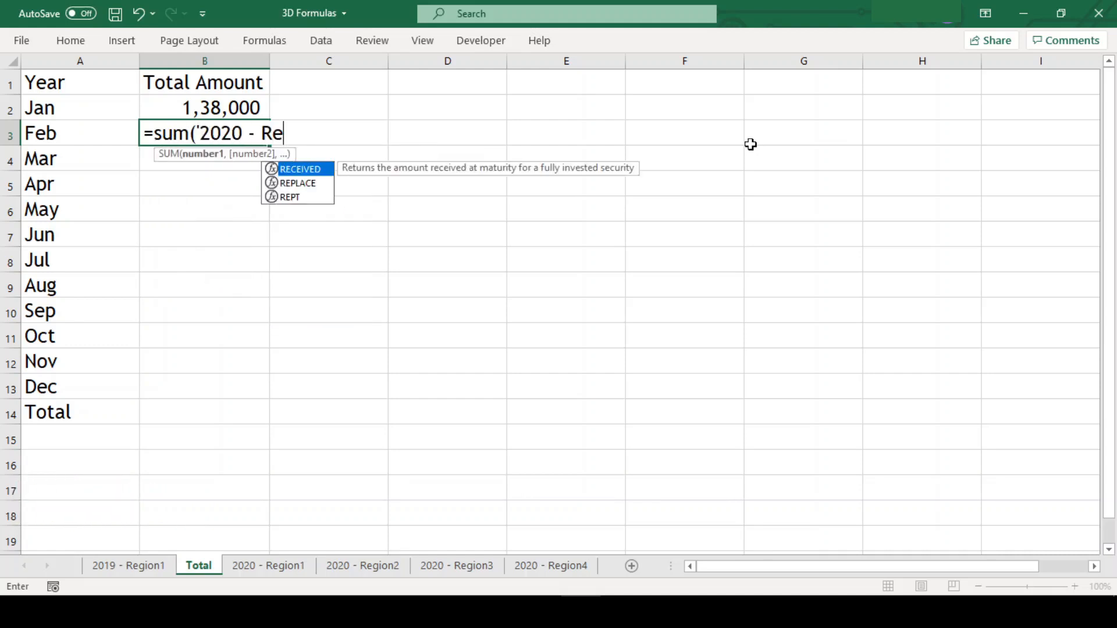
{"action": "type", "text": "gion1:2020"}
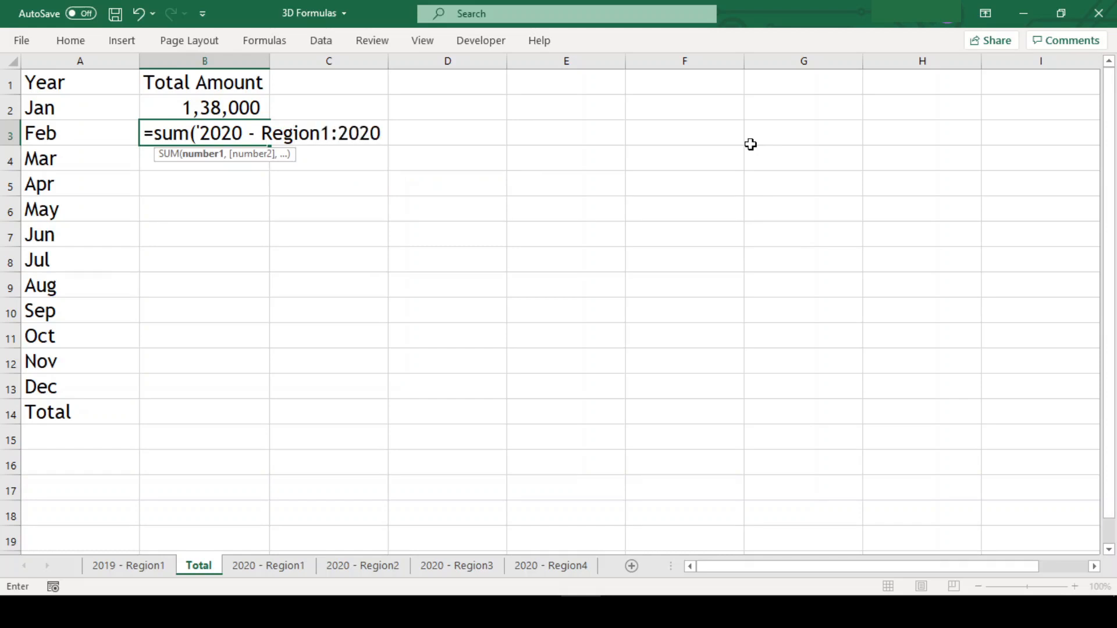
{"action": "type", "text": " - Region"}
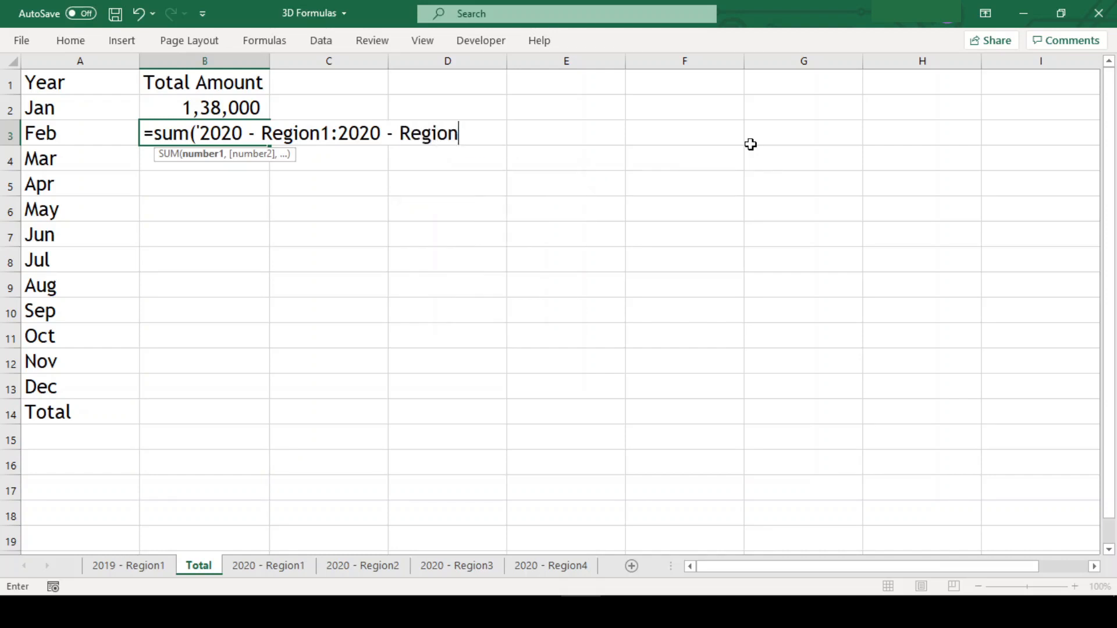
{"action": "type", "text": "4'!b3)"}
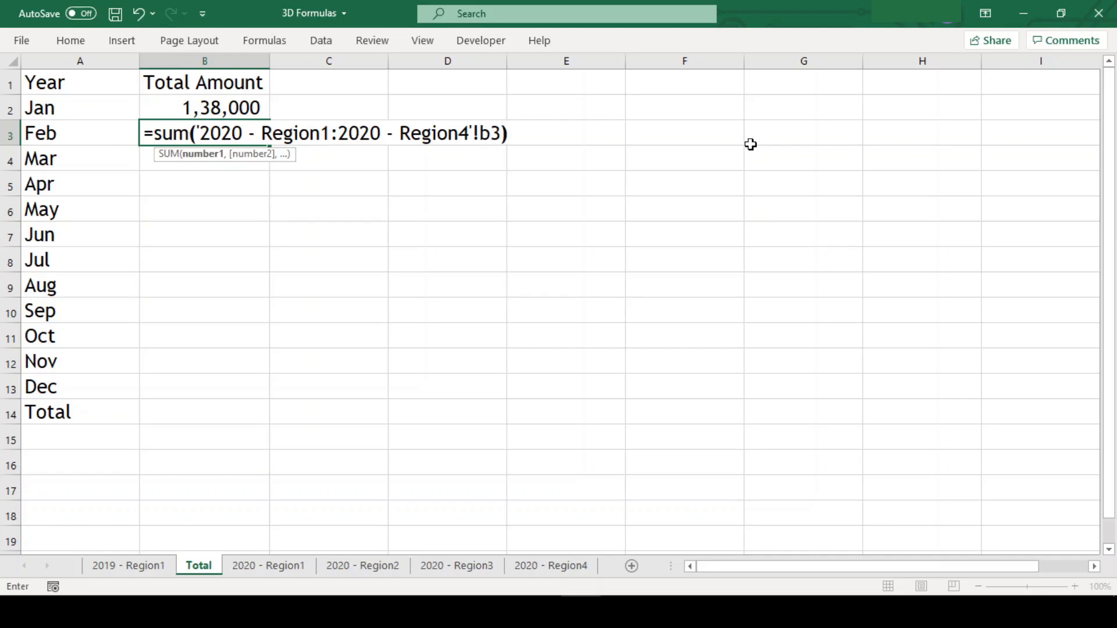
{"action": "key", "text": "Return"}
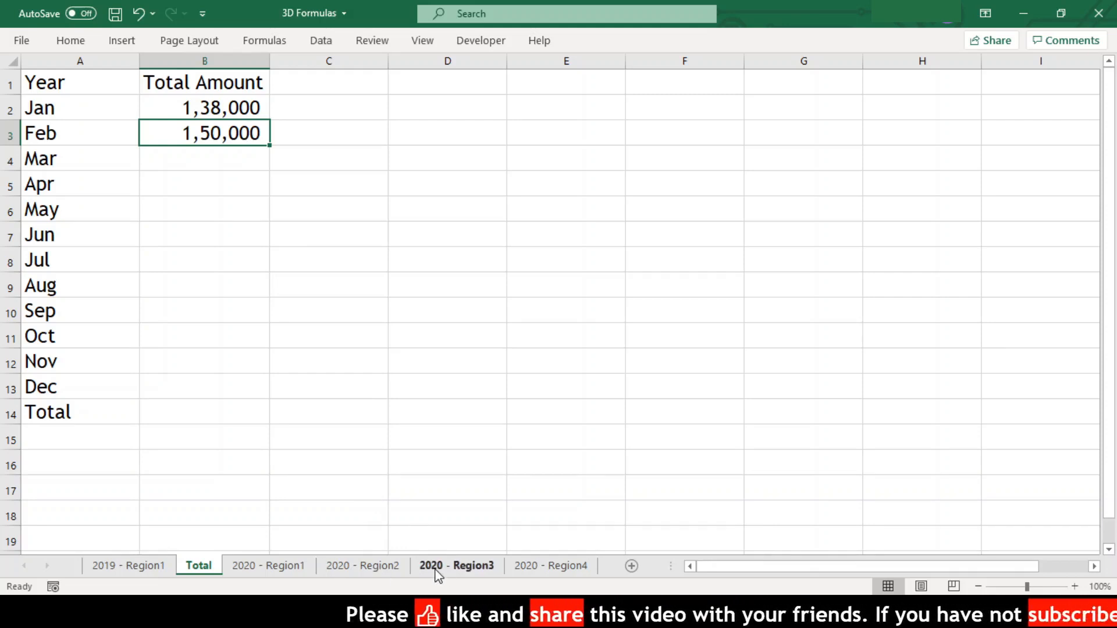
Step: Move the 2019 - Region1 sheet between 2020 - Region1 and 2020 - Region2, and return it to the front of the sheets
{"action": "left_click", "coordinate": [133, 567]}
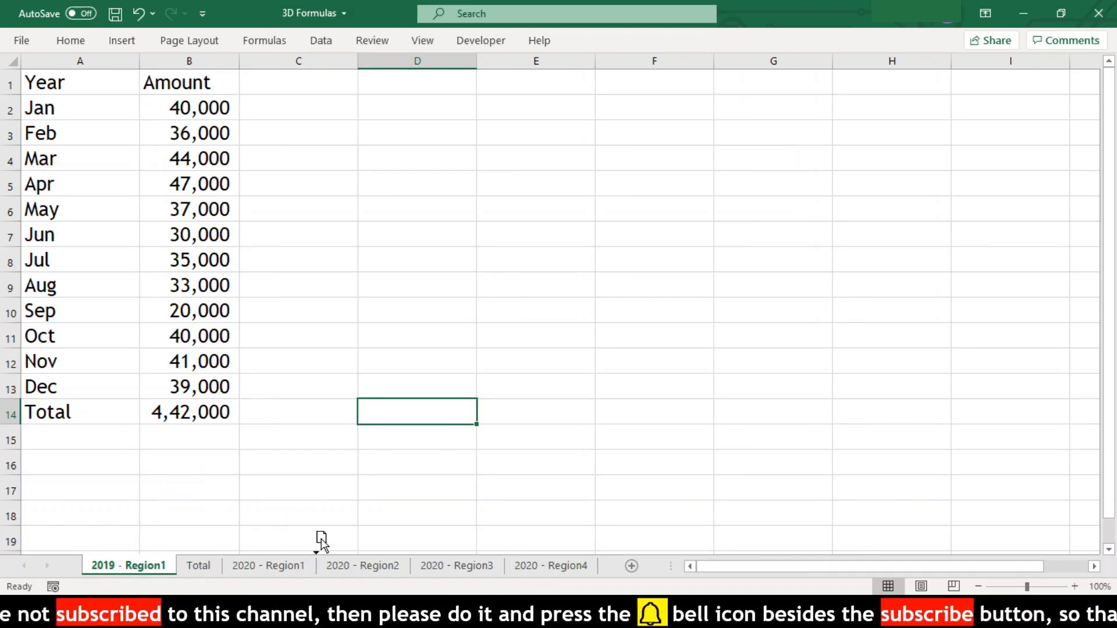
{"action": "left_click_drag", "start_coordinate": [322, 541], "coordinate": [336, 544]}
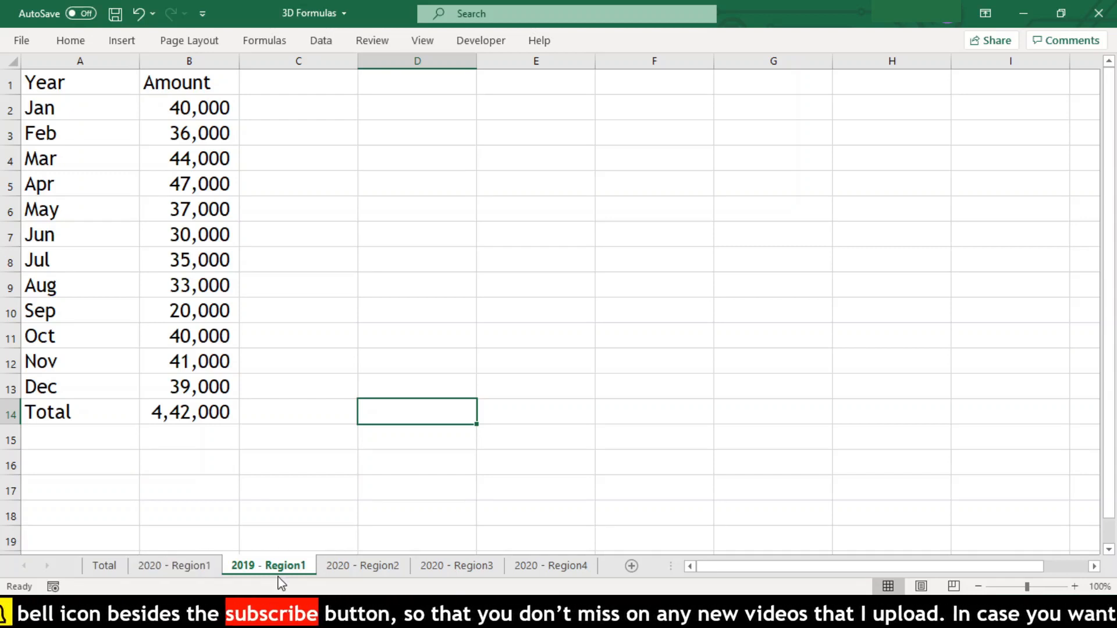
{"action": "left_click_drag", "start_coordinate": [280, 573], "coordinate": [89, 536]}
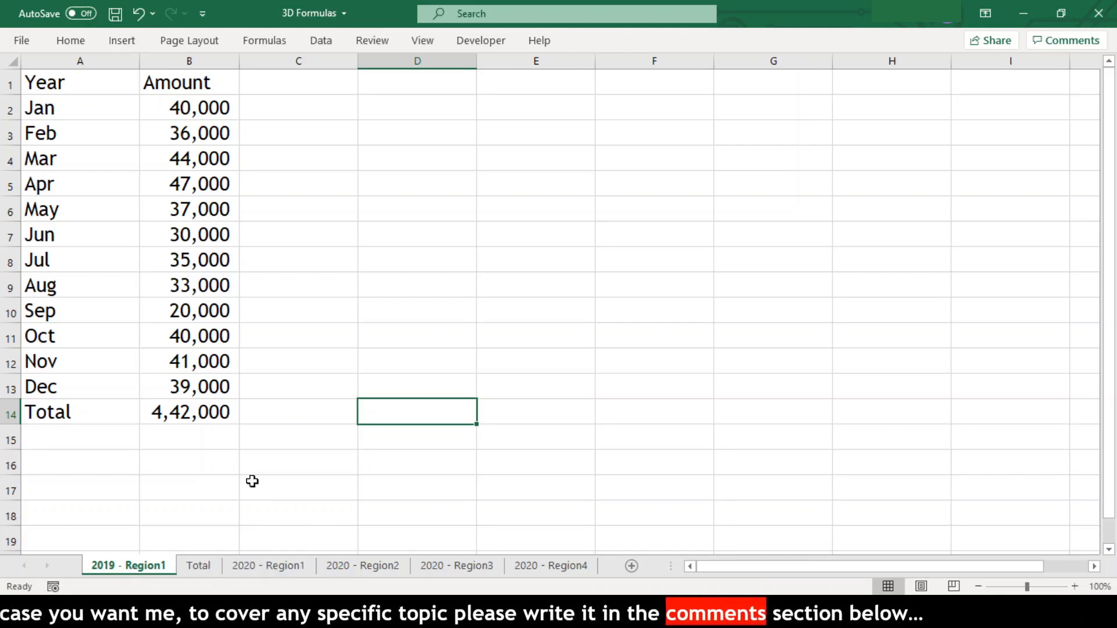
Step: Place the 2019 - Region1 sheet between 2020 - Region1 and 2020 - Region2, and check the Feb amount on the Total sheet
{"action": "left_click", "coordinate": [198, 567]}
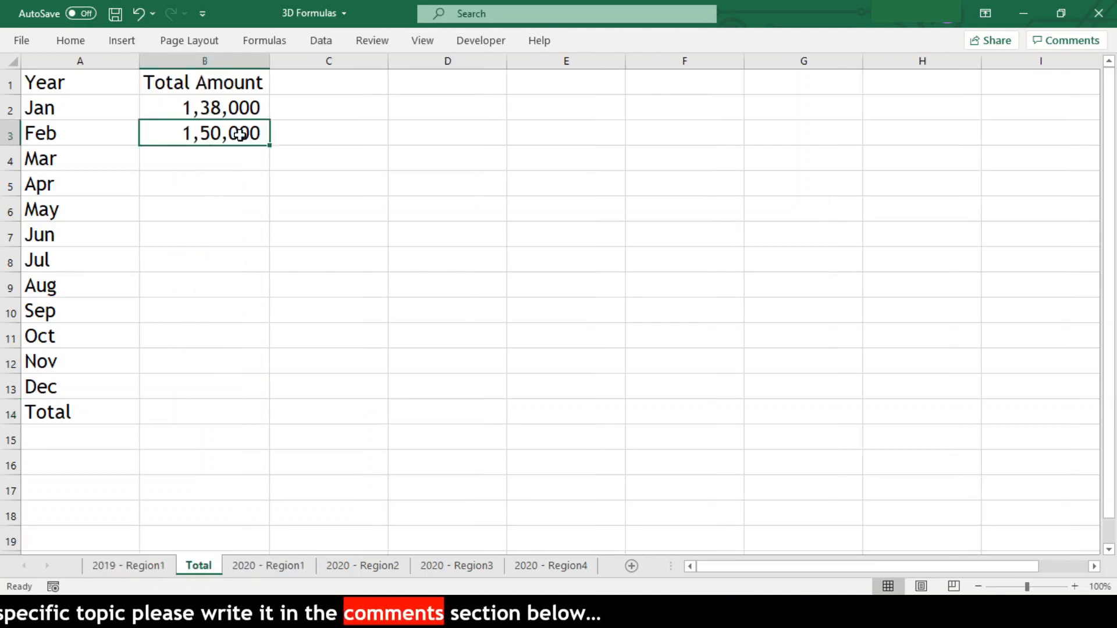
{"action": "left_click", "coordinate": [311, 563]}
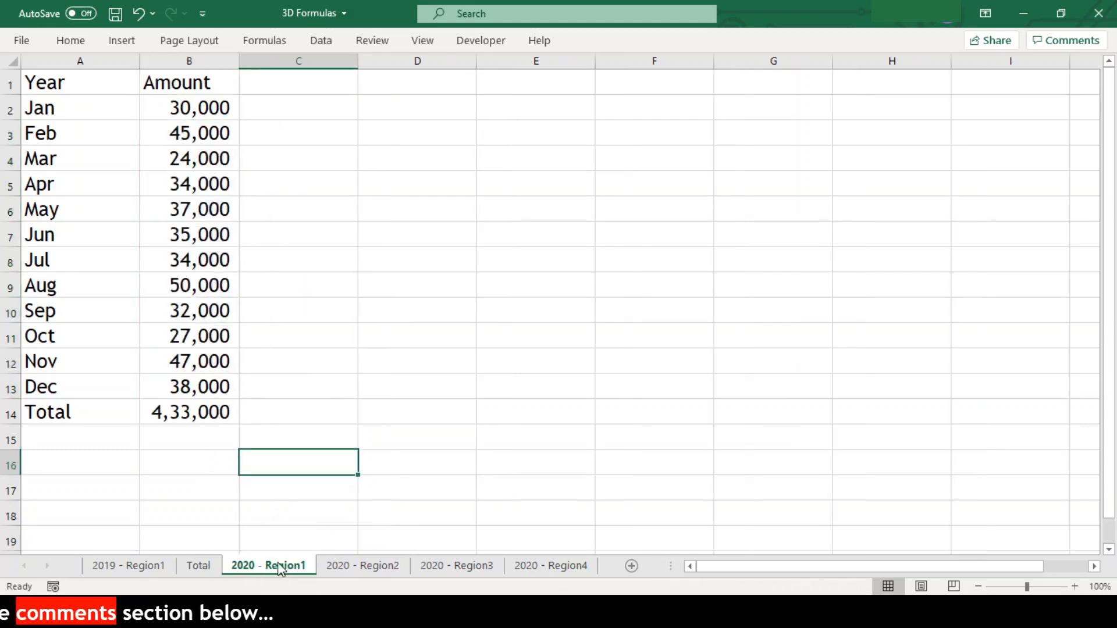
{"action": "left_click", "coordinate": [203, 567]}
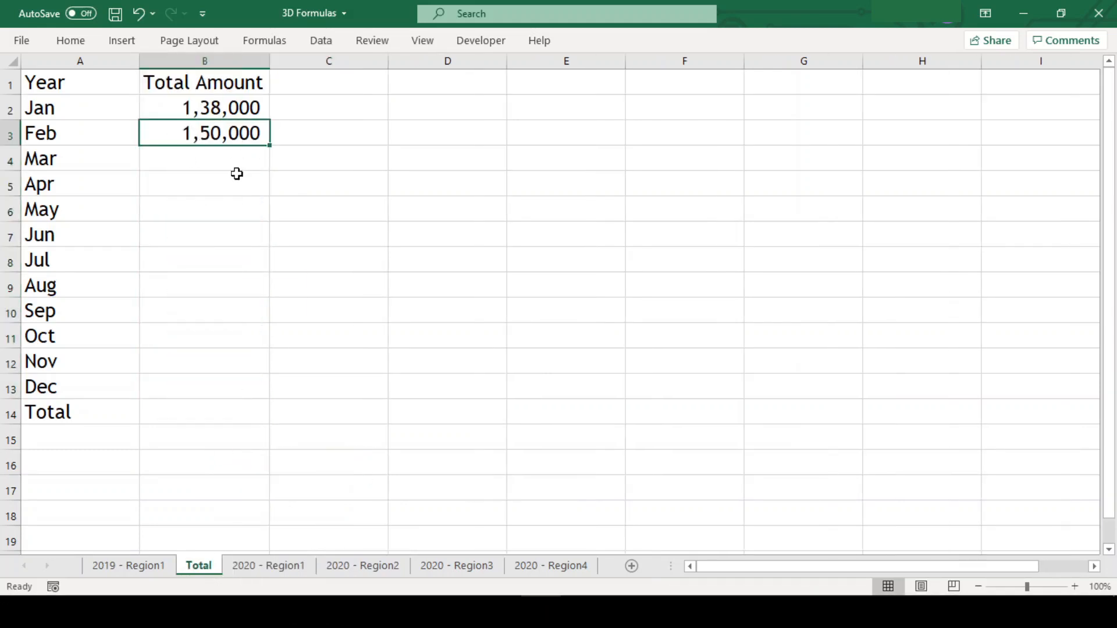
{"action": "mouse_move", "coordinate": [134, 573]}
{"action": "left_mouse_down"}
{"action": "mouse_move", "coordinate": [172, 499]}
{"action": "mouse_move", "coordinate": [275, 499]}
{"action": "mouse_move", "coordinate": [330, 526]}
{"action": "left_mouse_up"}
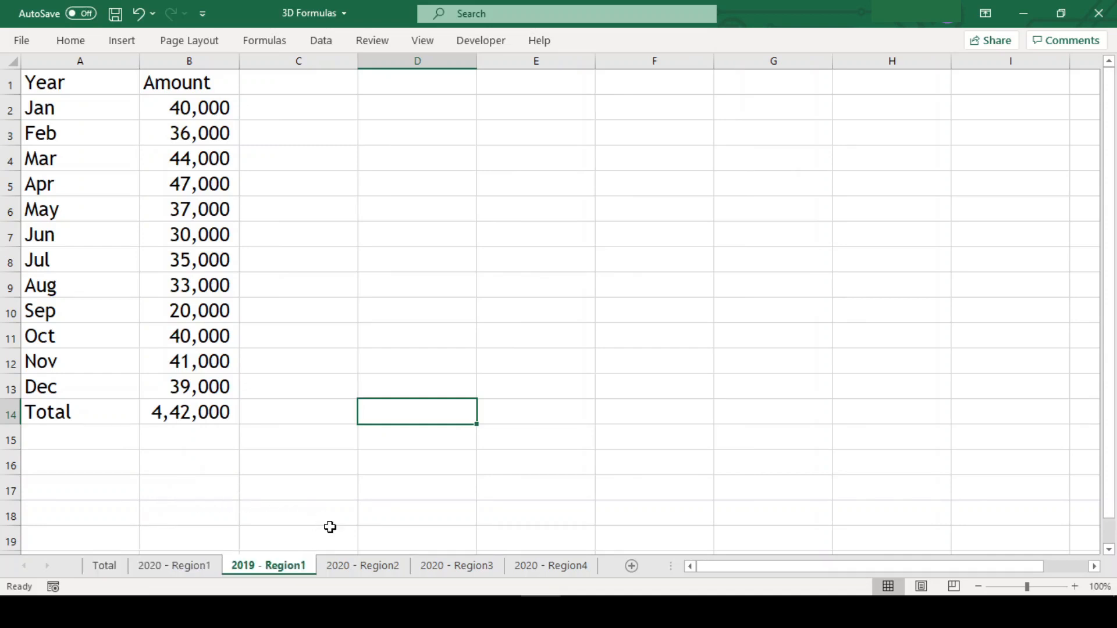
{"action": "left_click", "coordinate": [105, 570]}
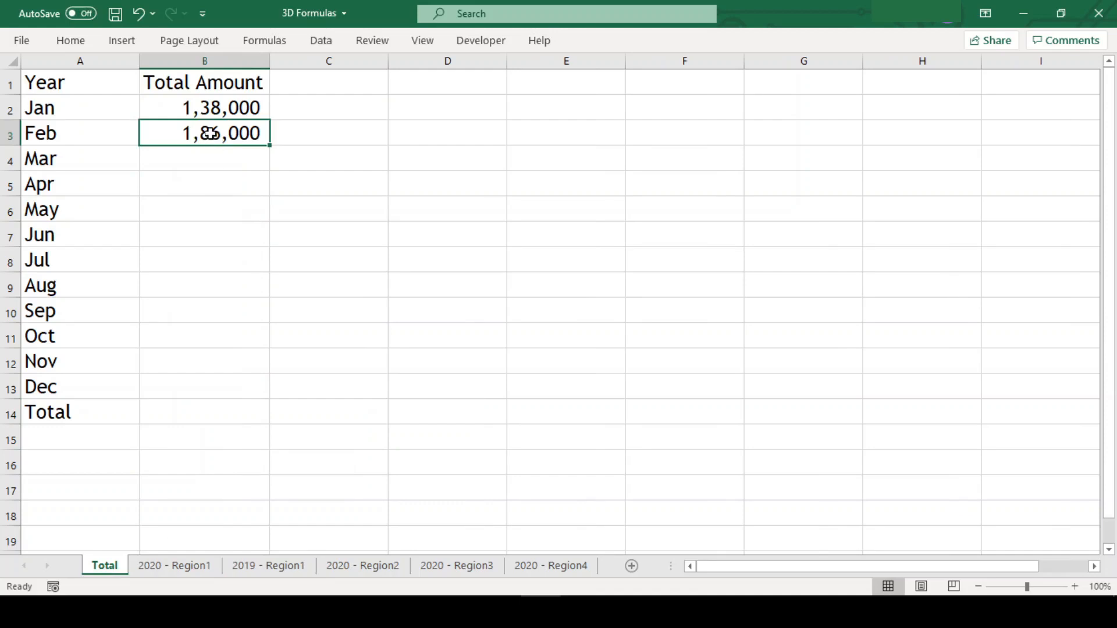
Step: Enter the wildcard 3D formula =sum('*2020*'!B4) in the Mar cell B4
{"action": "key", "text": "Down"}
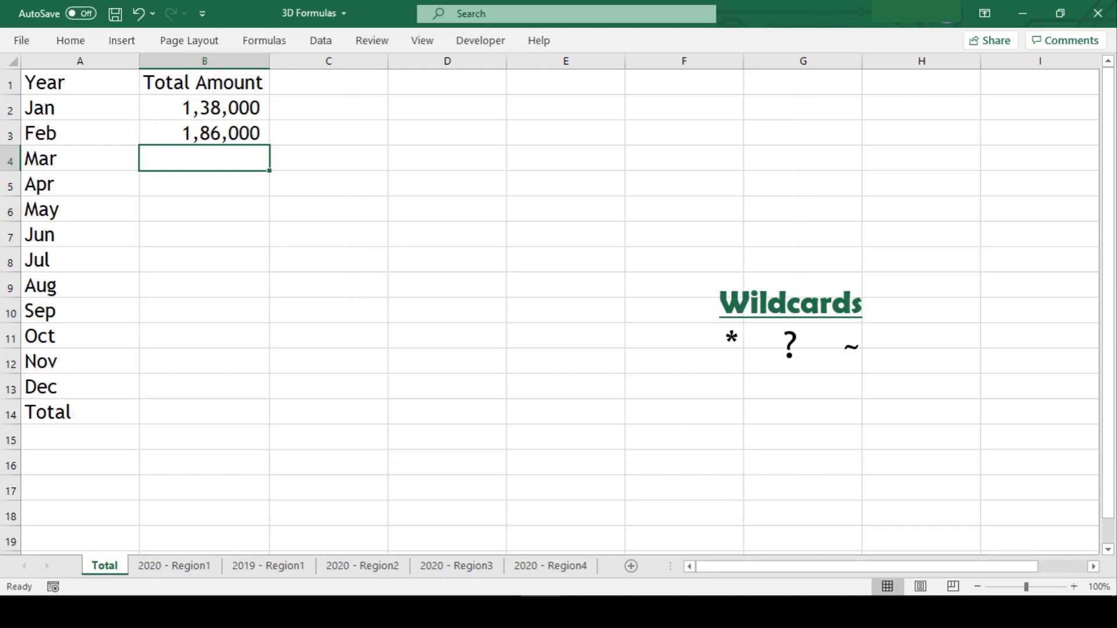
{"action": "type", "text": "="}
{"action": "type", "text": "sum("}
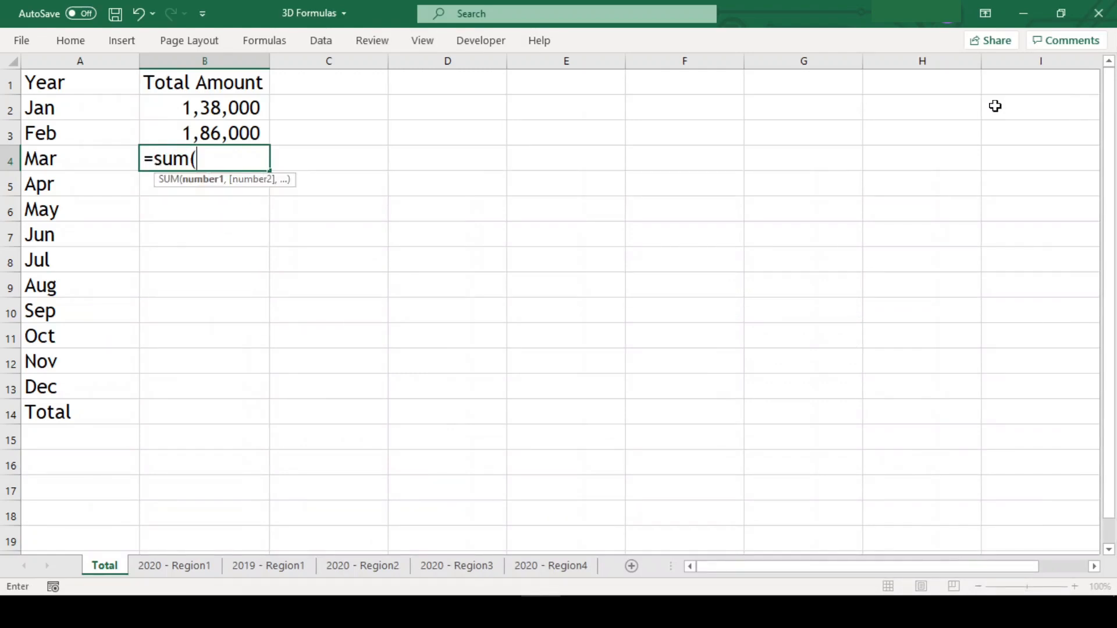
{"action": "type", "text": "'2020"}
{"action": "left_click", "coordinate": [200, 158]}
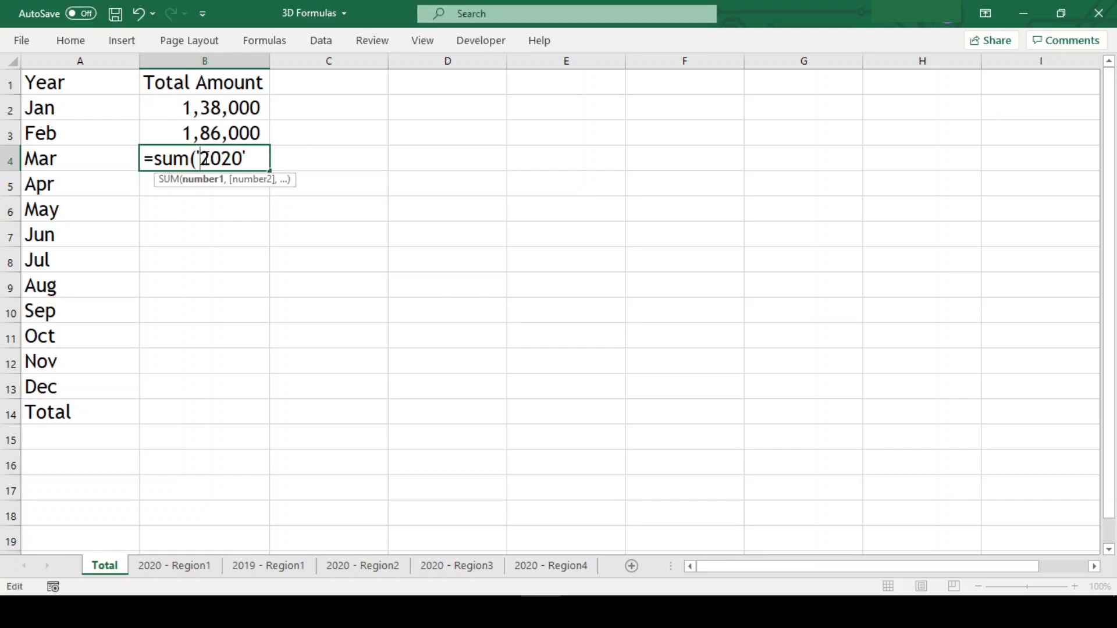
{"action": "type", "text": "*"}
{"action": "key", "text": "Right"}
{"action": "key", "text": "Right"}
{"action": "key", "text": "Right"}
{"action": "key", "text": "Right"}
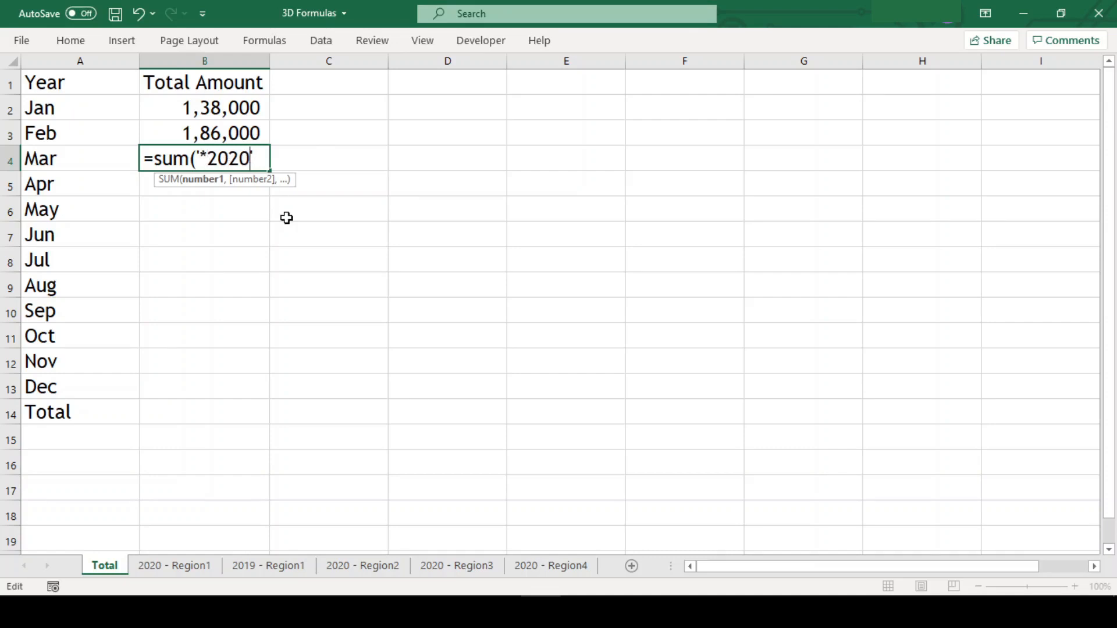
{"action": "type", "text": "*'!B4)"}
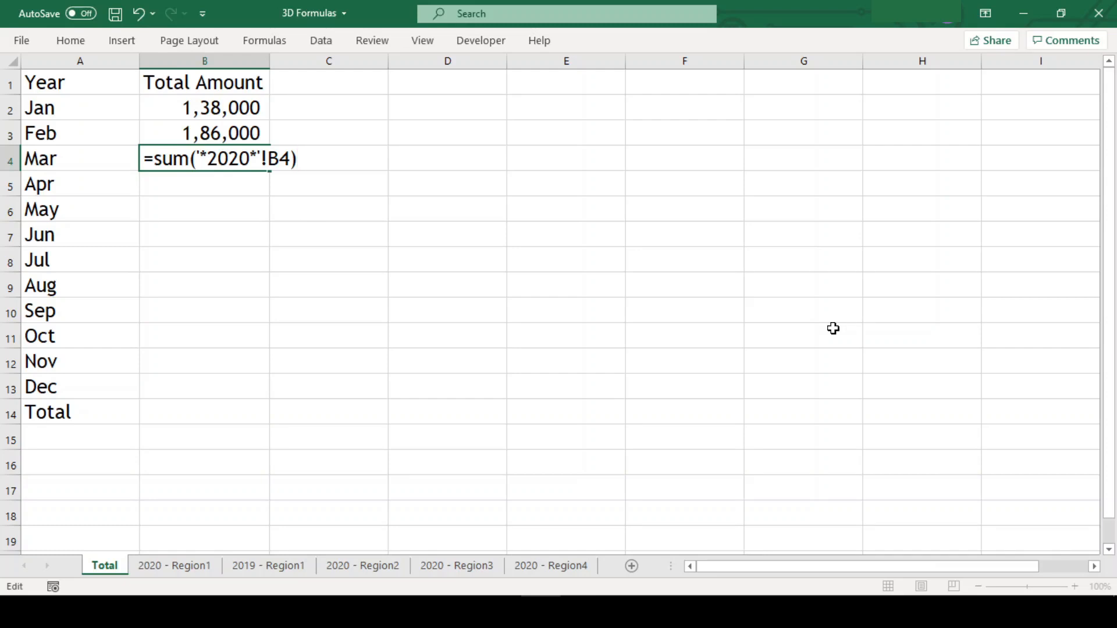
{"action": "key", "text": "Return"}
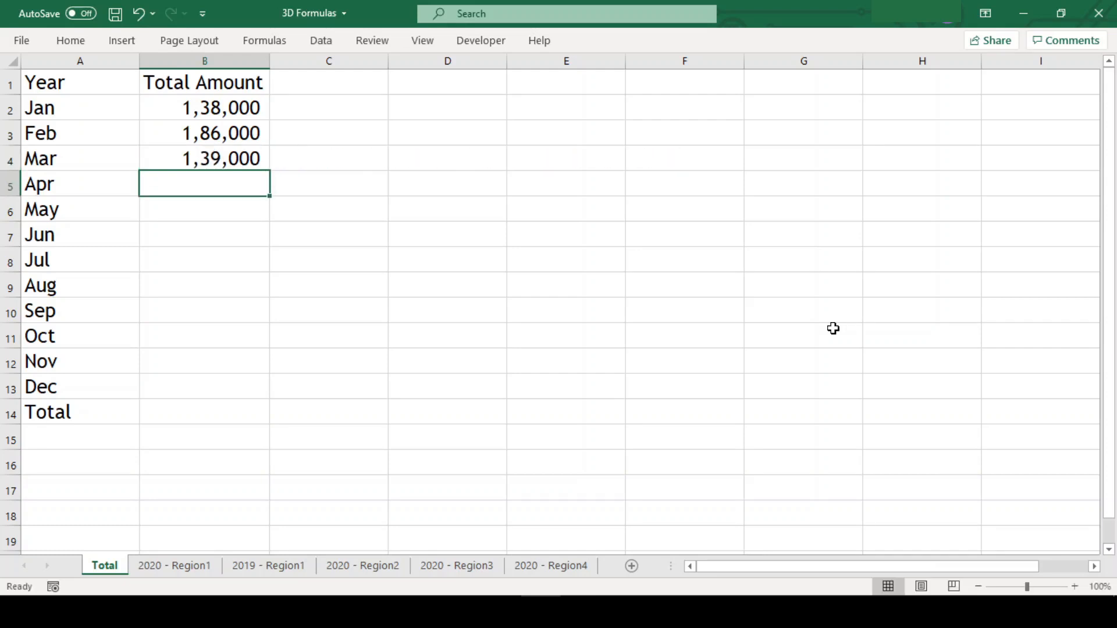
Step: Examine the 2020 sheet references in the formula of cell B4 without changing it
{"action": "key", "text": "Up"}
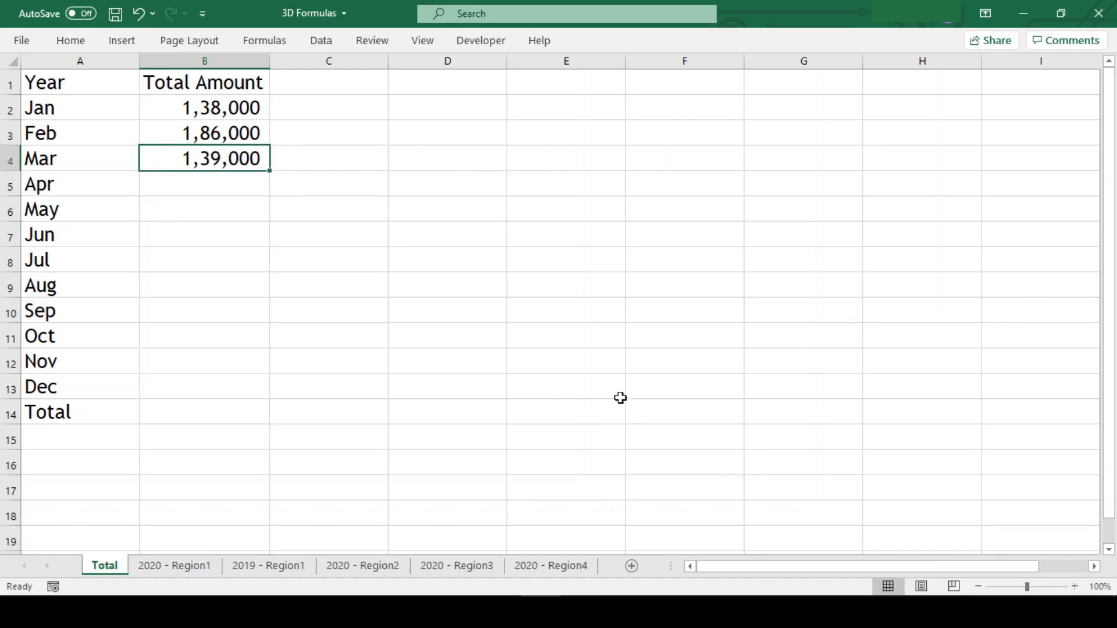
{"action": "key", "text": "F2"}
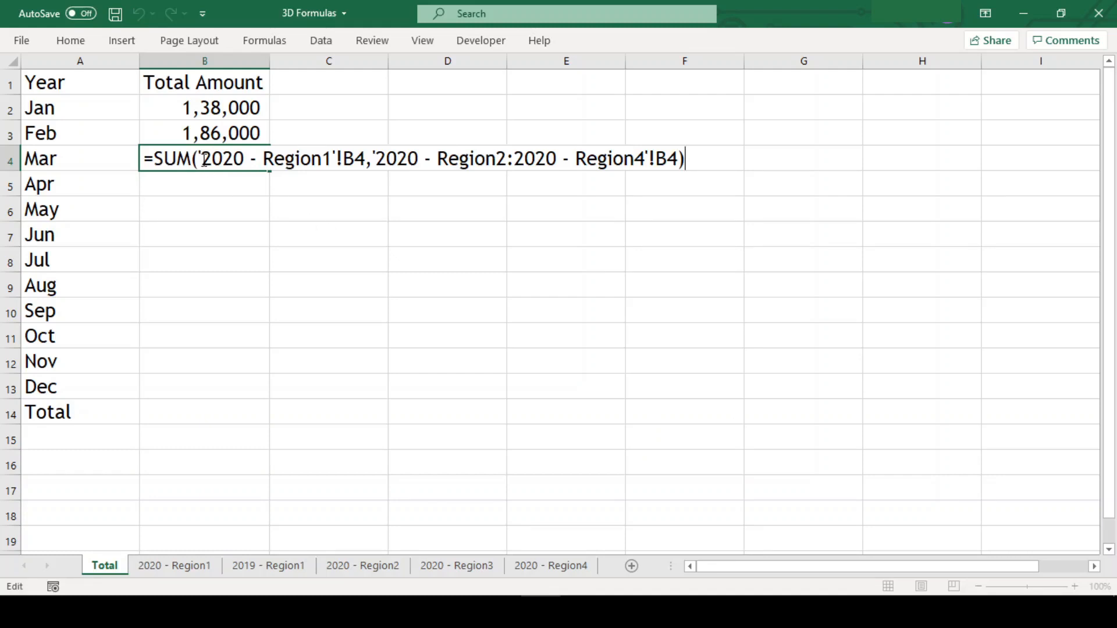
{"action": "left_click_drag", "start_coordinate": [200, 158], "coordinate": [244, 158]}
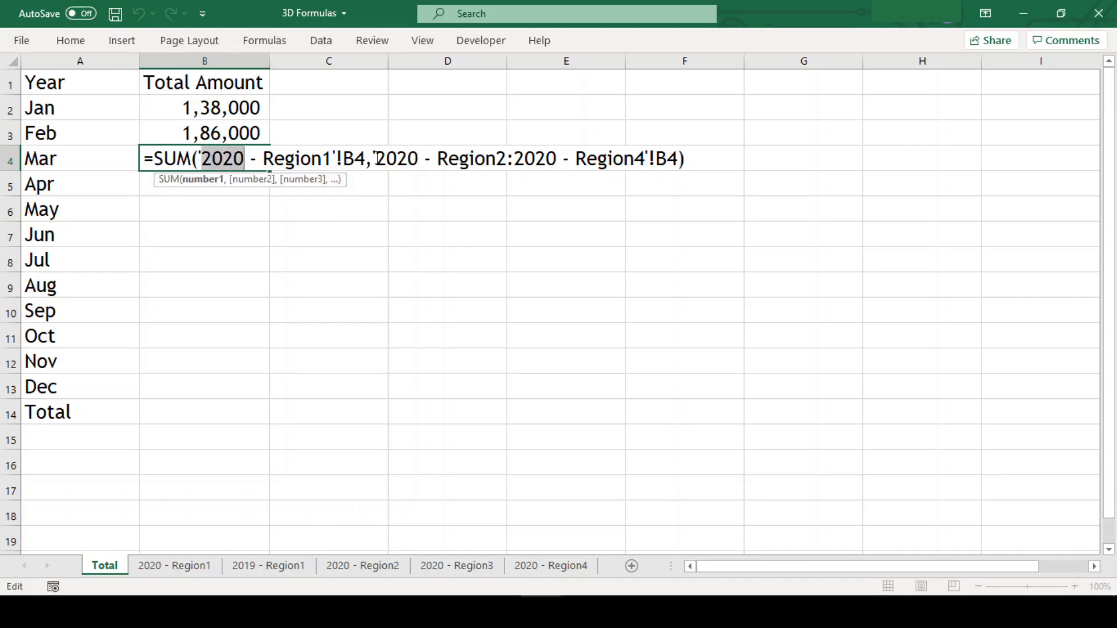
{"action": "left_click_drag", "start_coordinate": [375, 158], "coordinate": [415, 159]}
{"action": "left_click_drag", "start_coordinate": [513, 158], "coordinate": [557, 156]}
{"action": "key", "text": "Escape"}
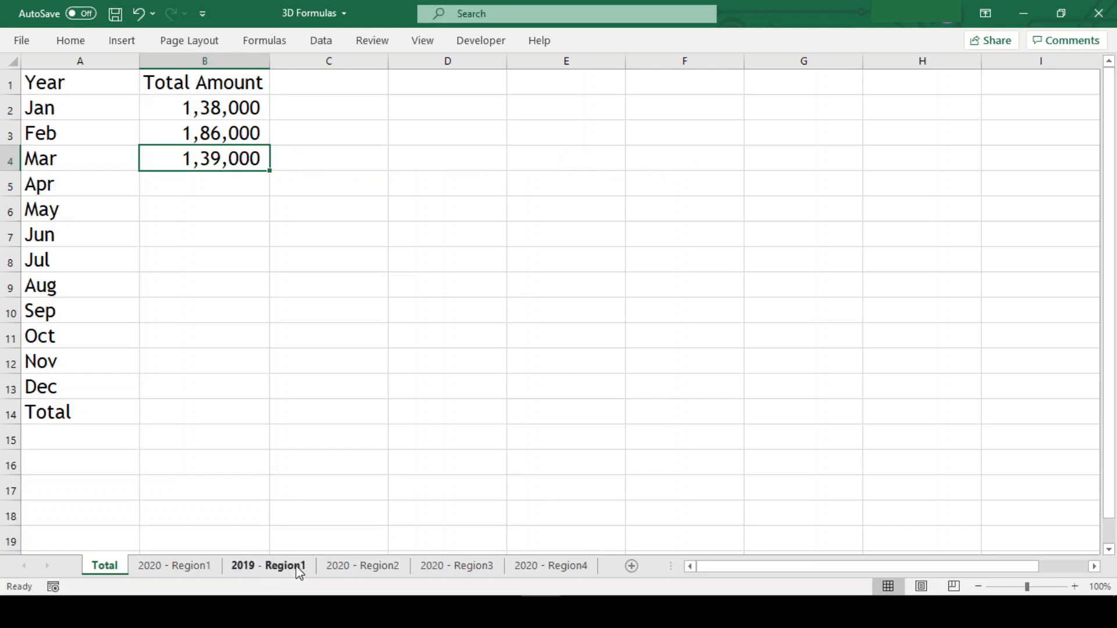
Step: Copy the Mar formula from B4 to all the monthly cells B2 through B13
{"action": "key", "text": "ctrl+c"}
{"action": "key", "text": "Up"}
{"action": "key", "text": "Up"}
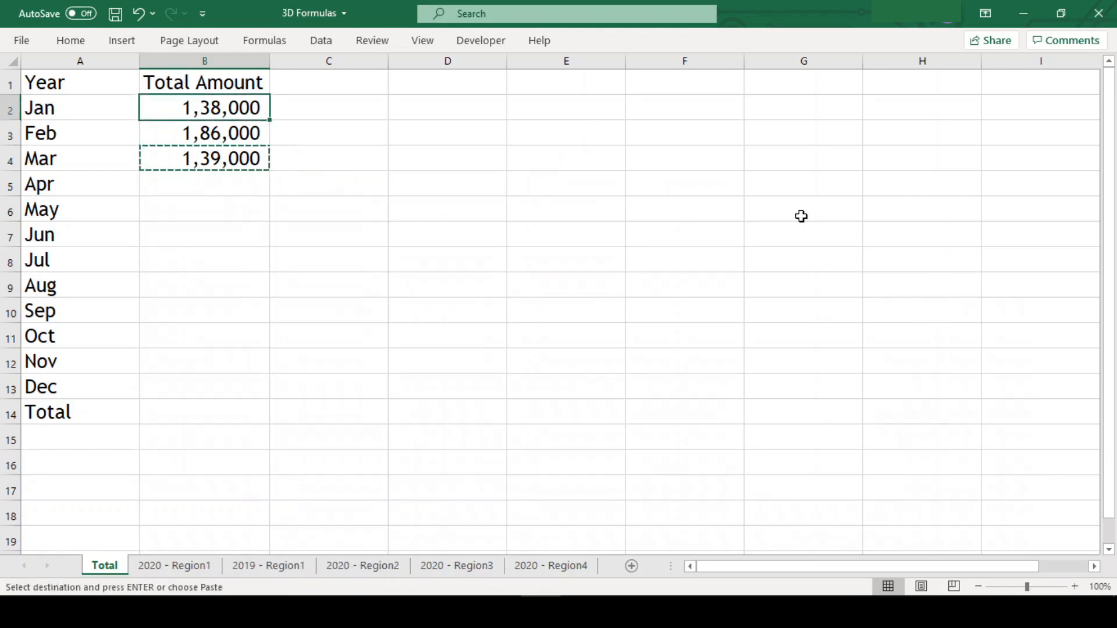
{"action": "key", "text": "shift+Down"}
{"action": "key", "text": "shift+Down"}
{"action": "key", "text": "shift+Down"}
{"action": "key", "text": "shift+Down"}
{"action": "key", "text": "shift+Down"}
{"action": "key", "text": "shift+Down"}
{"action": "key", "text": "shift+Down"}
{"action": "key", "text": "shift+Down"}
{"action": "key", "text": "shift+Down"}
{"action": "key", "text": "shift+Down"}
{"action": "key", "text": "shift+Down"}
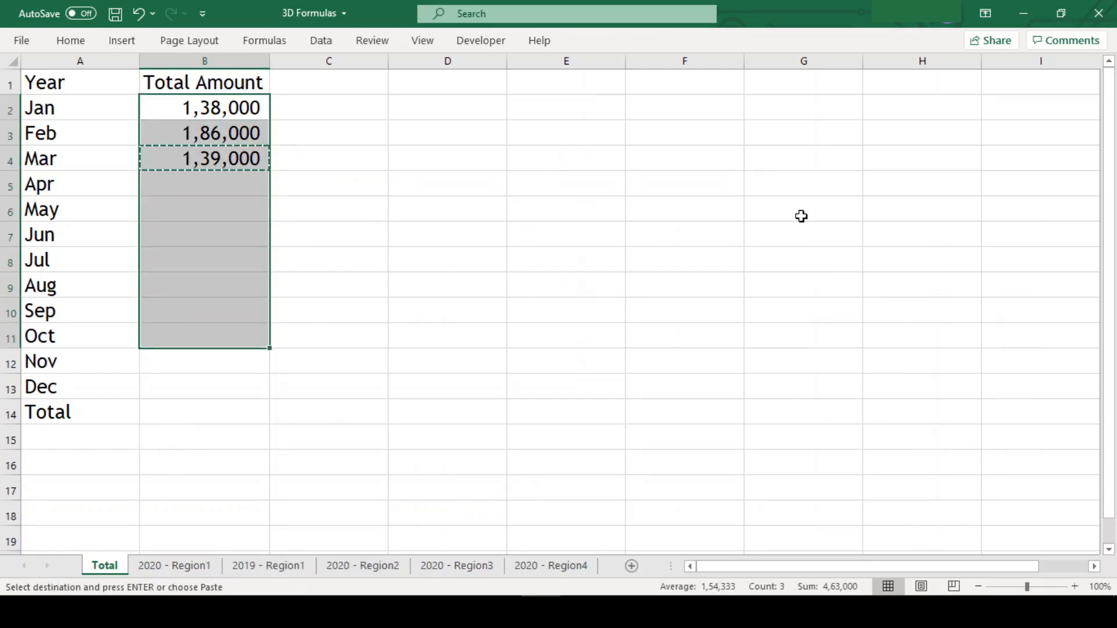
{"action": "key", "text": "ctrl+v"}
Step: Add the yearly total in cell B14 with =SUM(B2:B13)
{"action": "key", "text": "Down"}
{"action": "key", "text": "Down"}
{"action": "key", "text": "Down"}
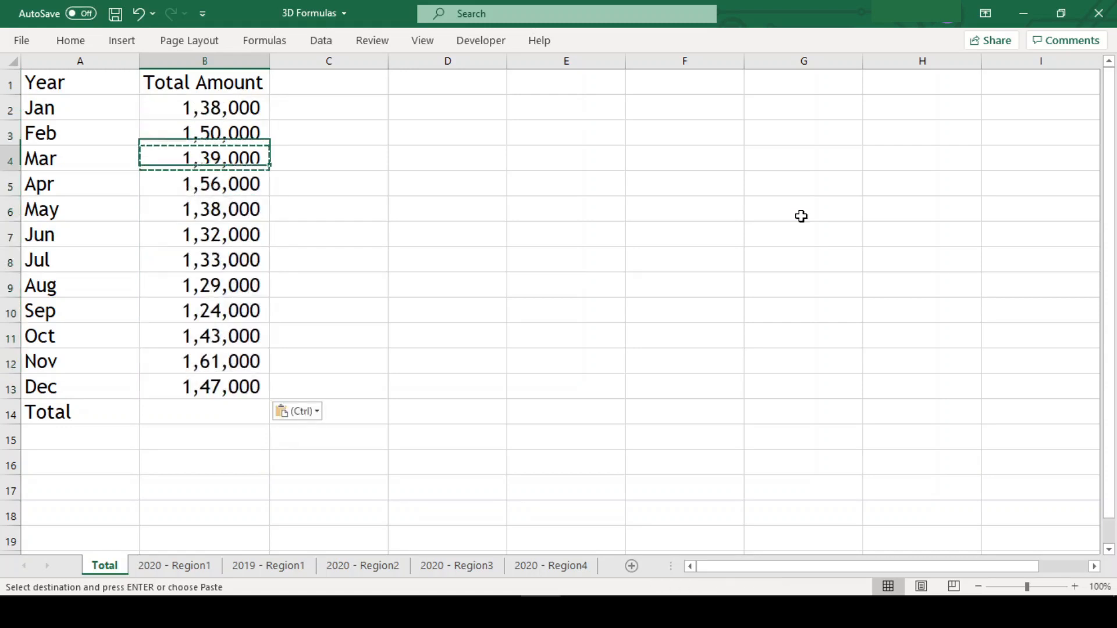
{"action": "key", "text": "Down"}
{"action": "key", "text": "Down"}
{"action": "key", "text": "Down"}
{"action": "key", "text": "Down"}
{"action": "key", "text": "Down"}
{"action": "key", "text": "Down"}
{"action": "key", "text": "Down"}
{"action": "key", "text": "Down"}
{"action": "key", "text": "Down"}
{"action": "key", "text": "alt+equal"}
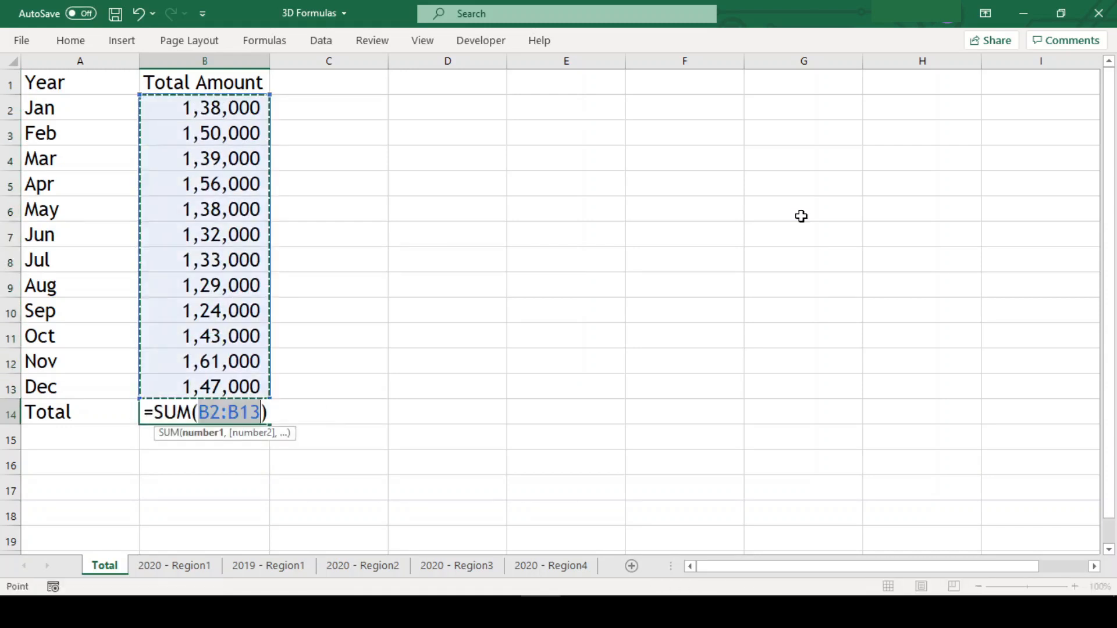
{"action": "key", "text": "Return"}
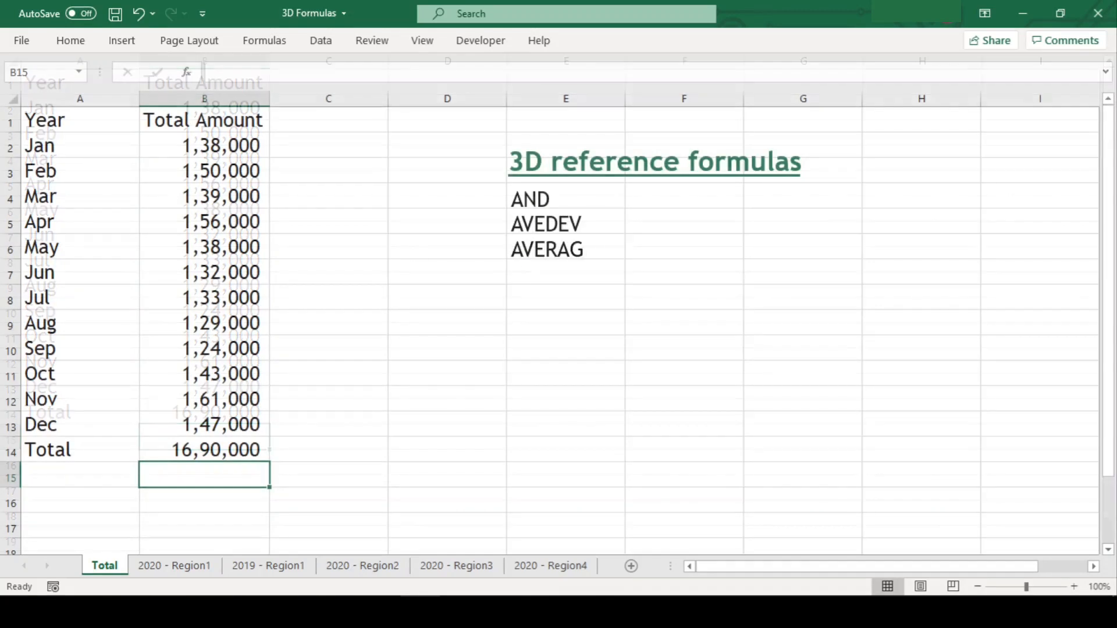